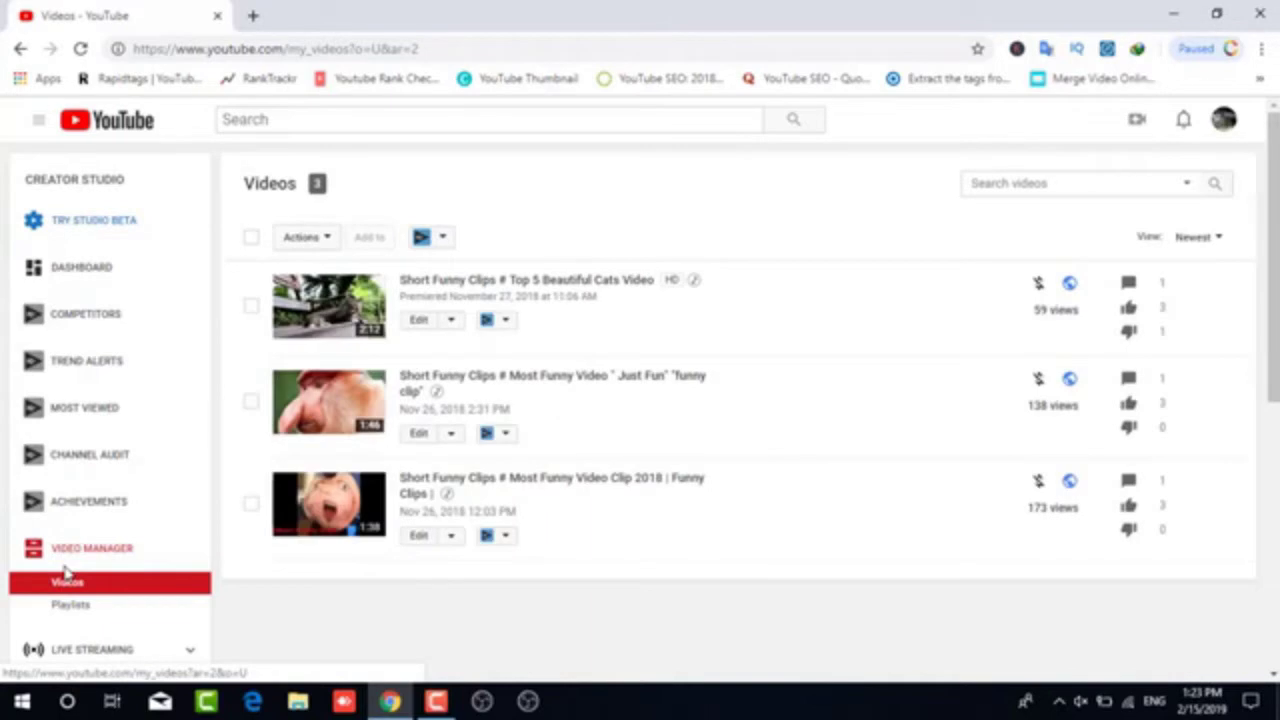
- Open the channel's Status and features page in Creator Studio and review the channel feature statuses and Channel options
{"action": "scroll", "coordinate": [65, 575], "scroll_direction": "down", "scroll_amount": 3}
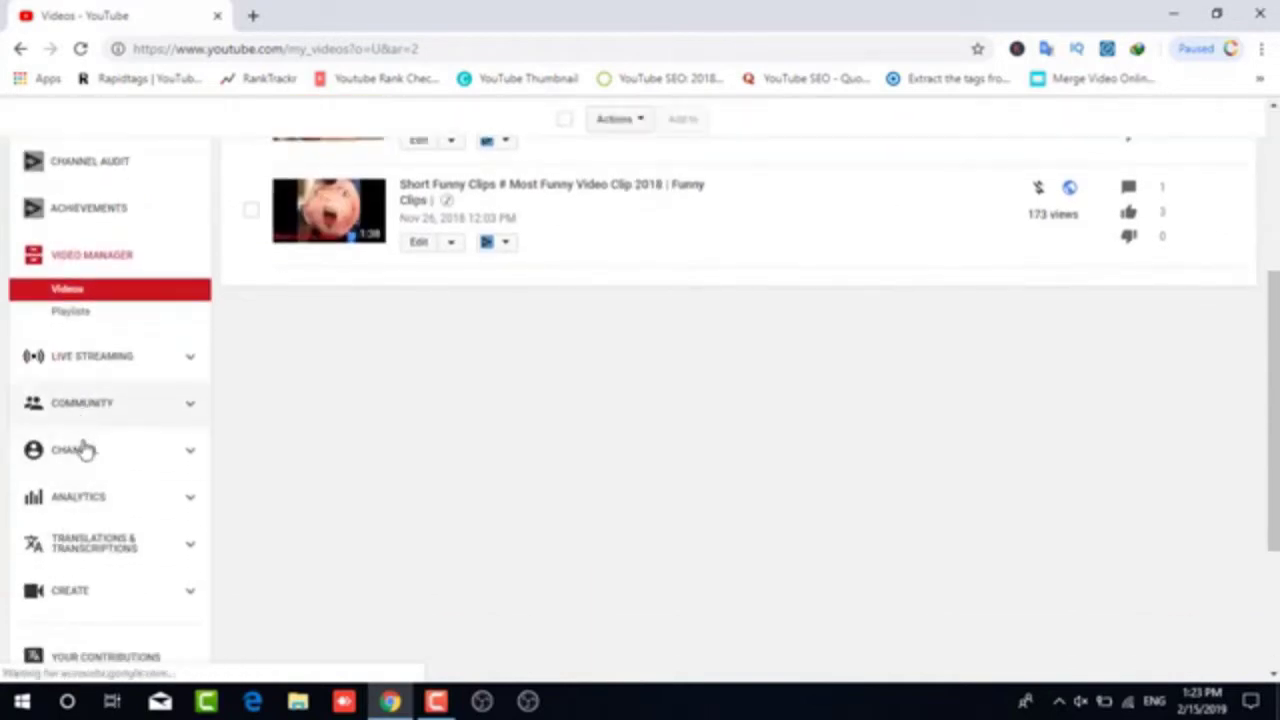
{"action": "left_click", "coordinate": [87, 463]}
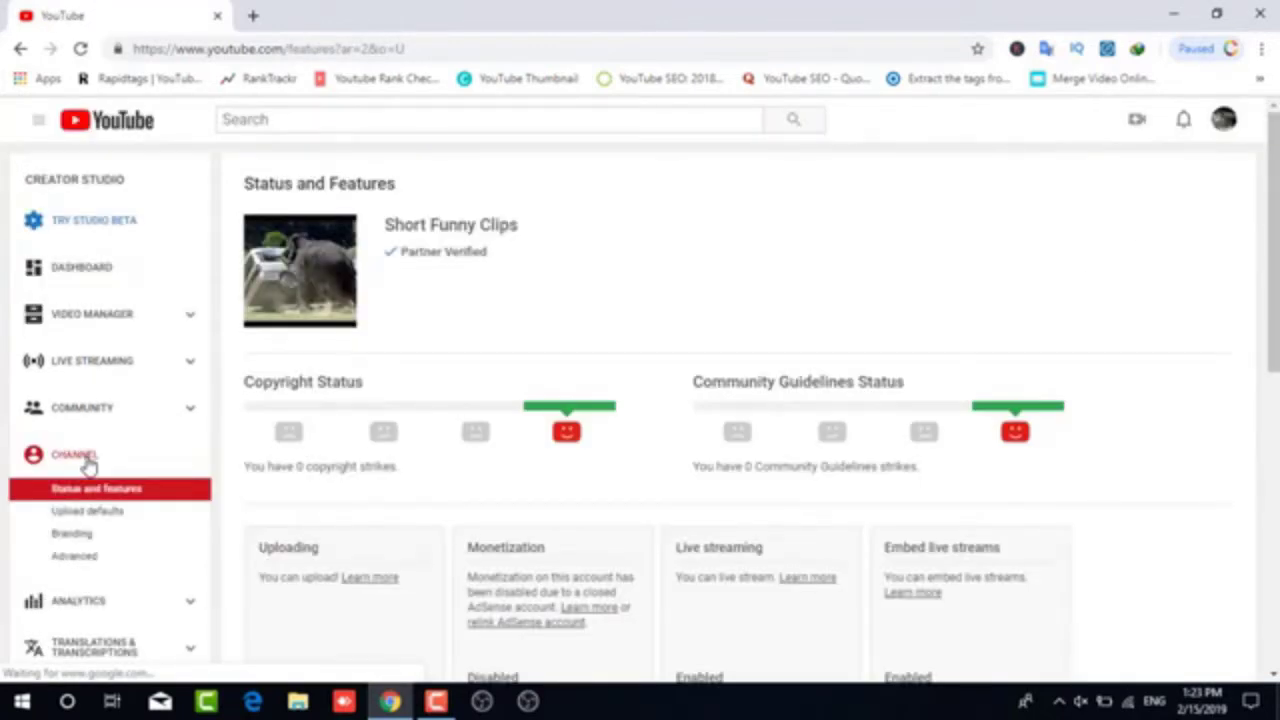
{"action": "scroll", "coordinate": [88, 463], "scroll_direction": "down", "scroll_amount": 3}
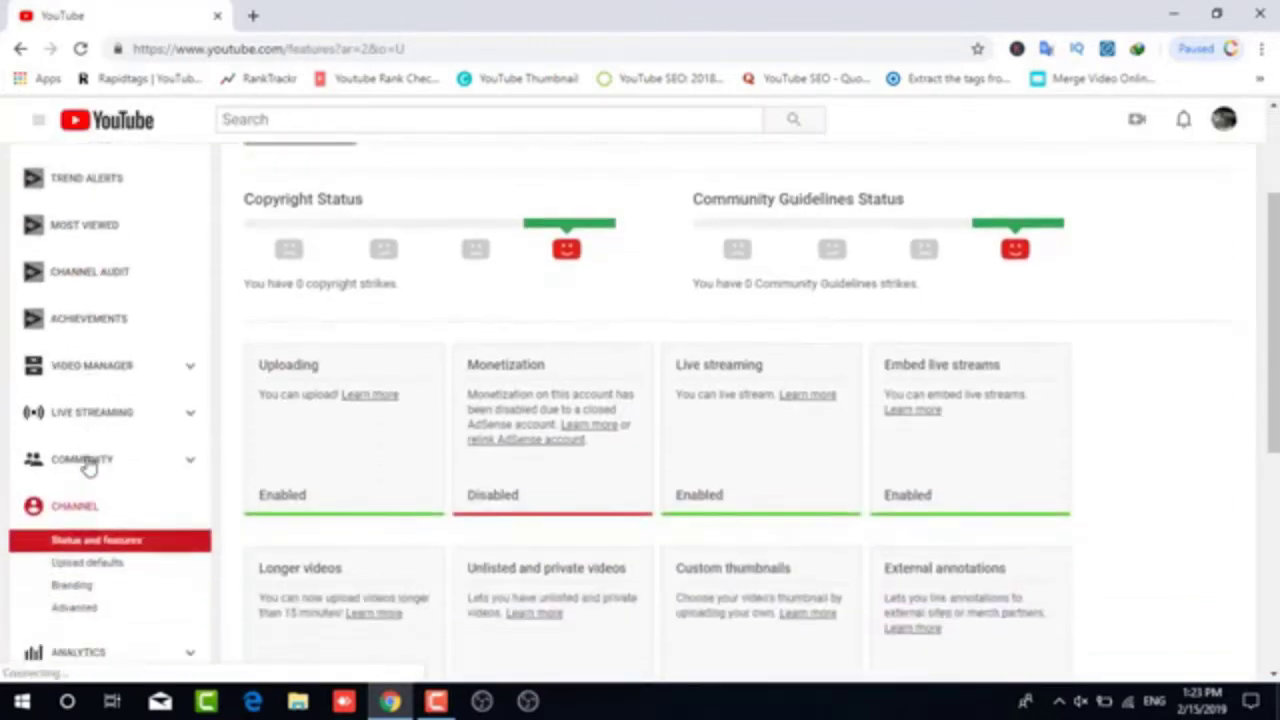
{"action": "scroll", "coordinate": [88, 463], "scroll_direction": "down", "scroll_amount": 1}
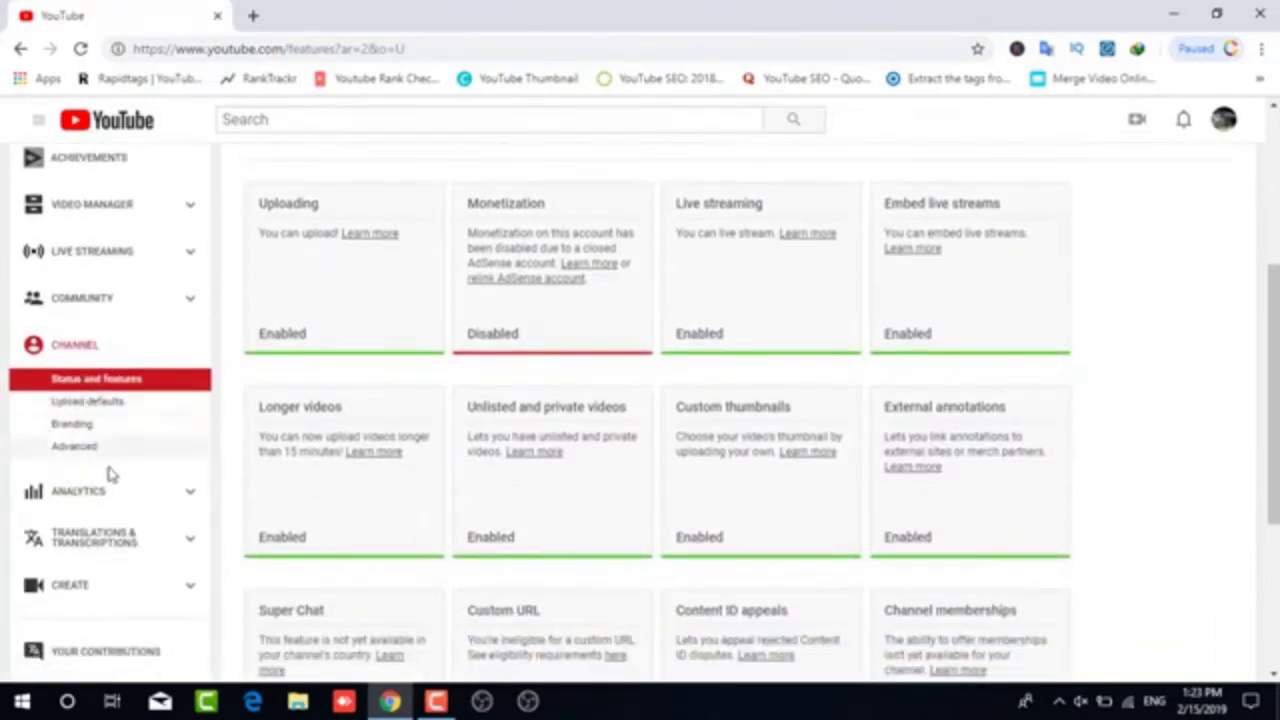
{"action": "left_click", "coordinate": [112, 426]}
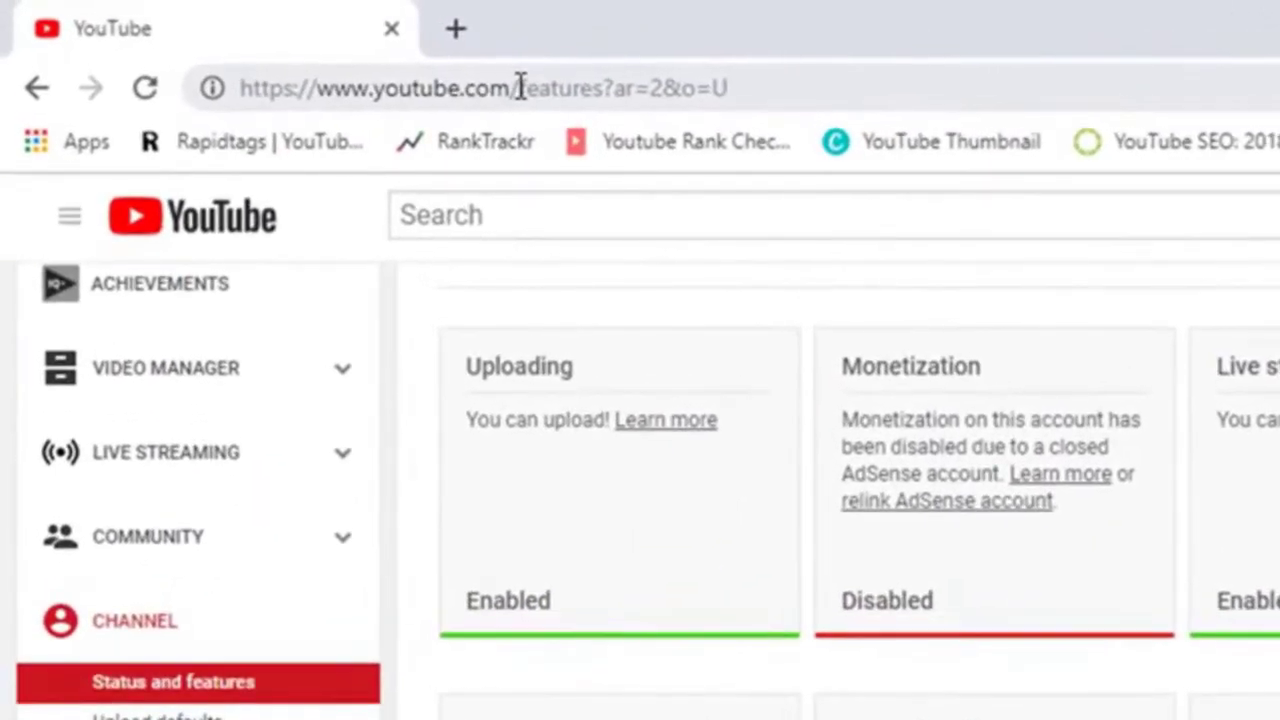
- Replace everything after youtube.com/ in the page address with account_monetization
{"action": "left_click", "coordinate": [289, 48]}
{"action": "left_click", "coordinate": [530, 87]}
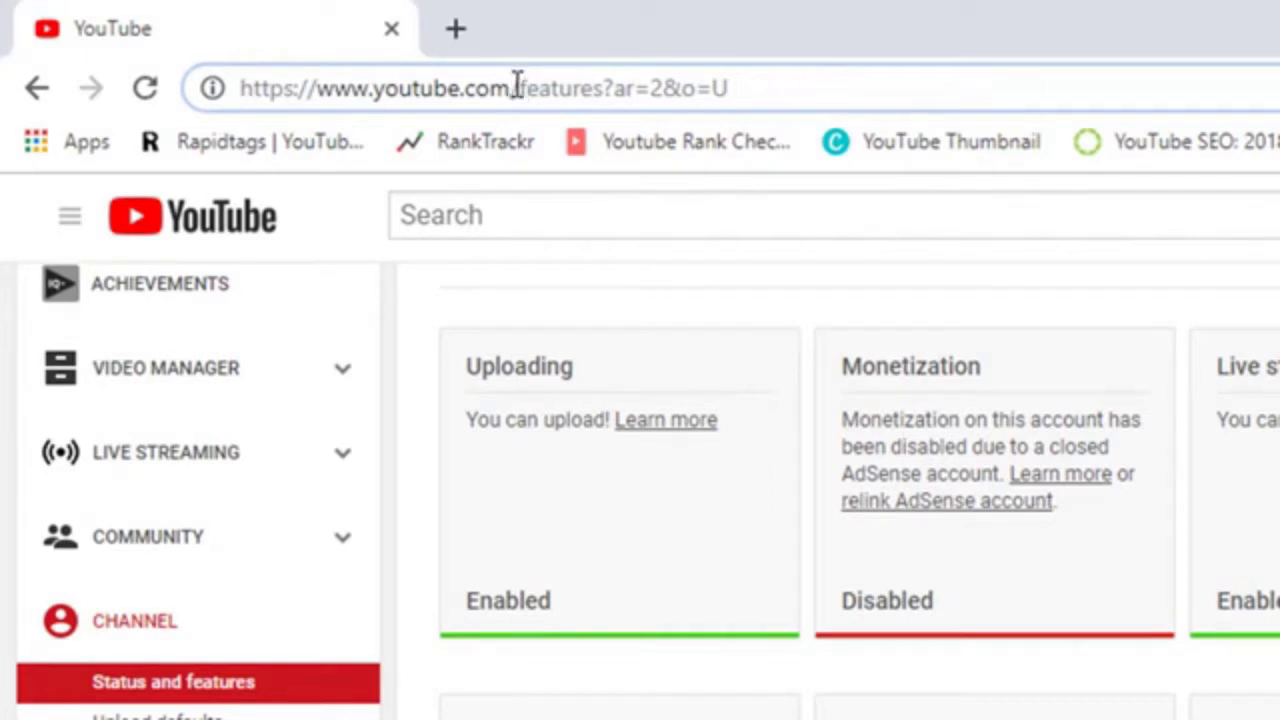
{"action": "left_click_drag", "start_coordinate": [515, 87], "coordinate": [818, 82]}
{"action": "key", "text": "BackSpace"}
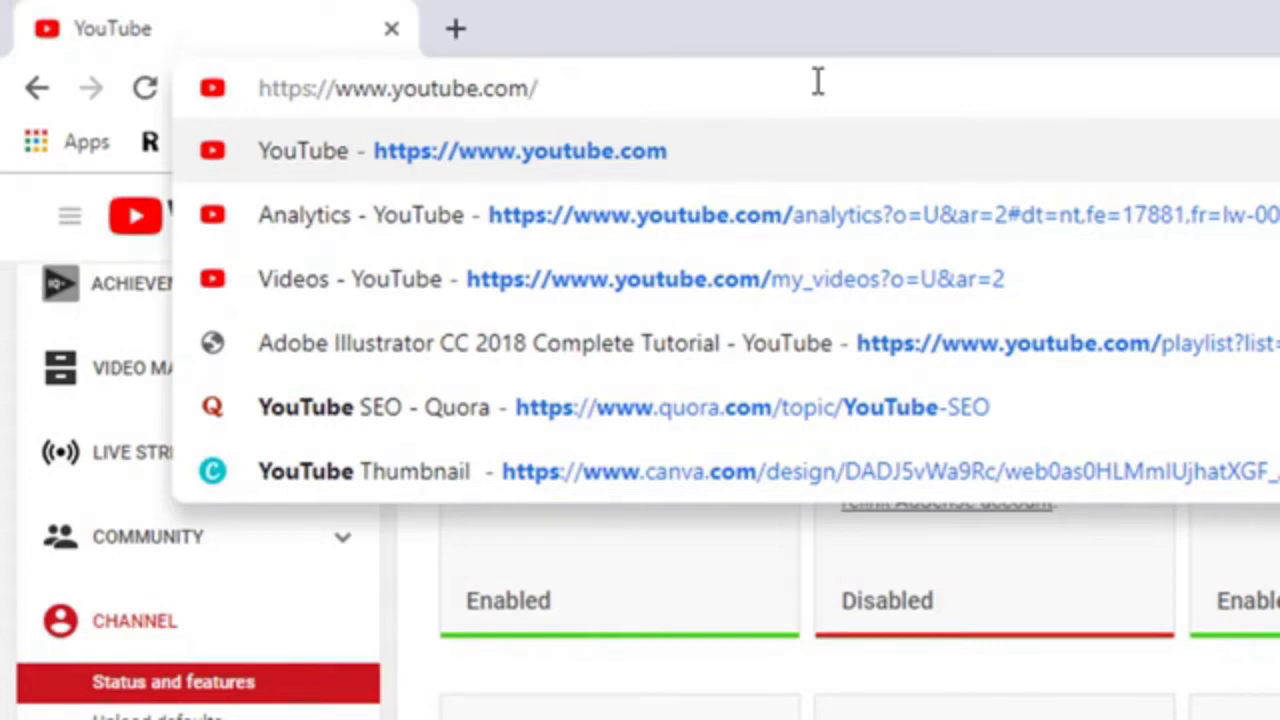
{"action": "type", "text": "acoount"}
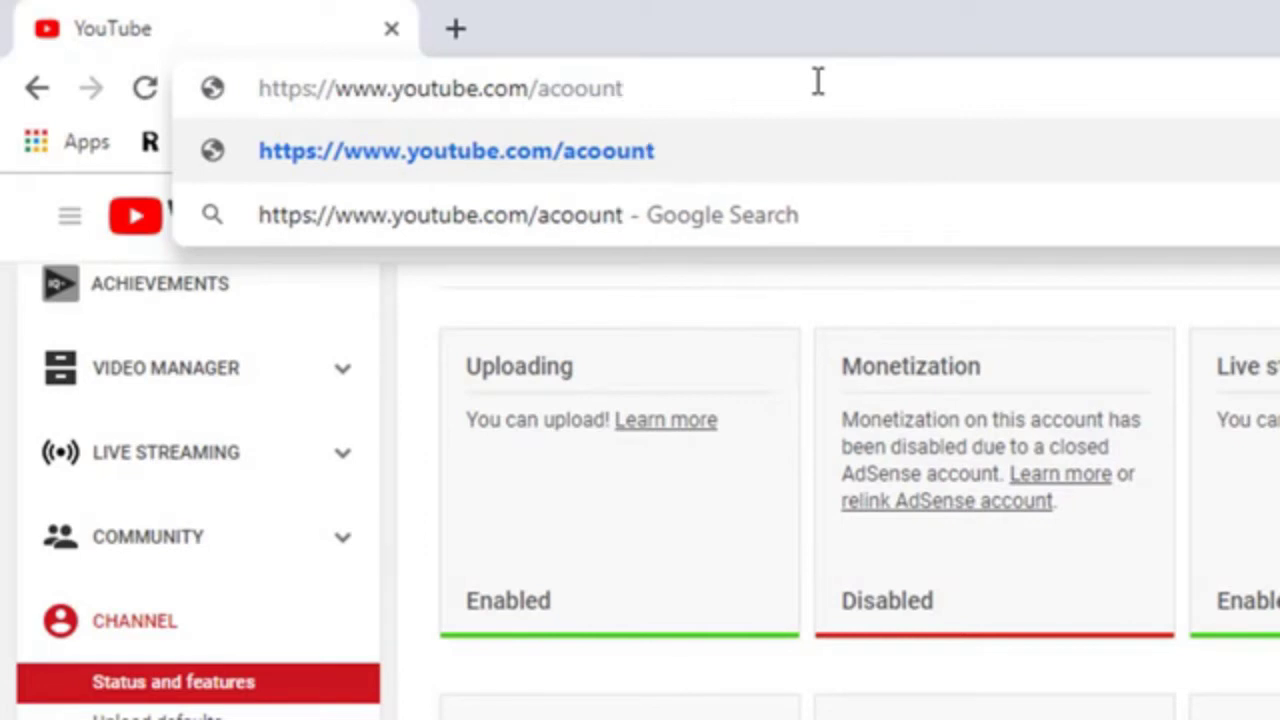
{"action": "key", "text": "BackSpace"}
{"action": "key", "text": "BackSpace"}
{"action": "key", "text": "BackSpace"}
{"action": "key", "text": "BackSpace"}
{"action": "key", "text": "BackSpace"}
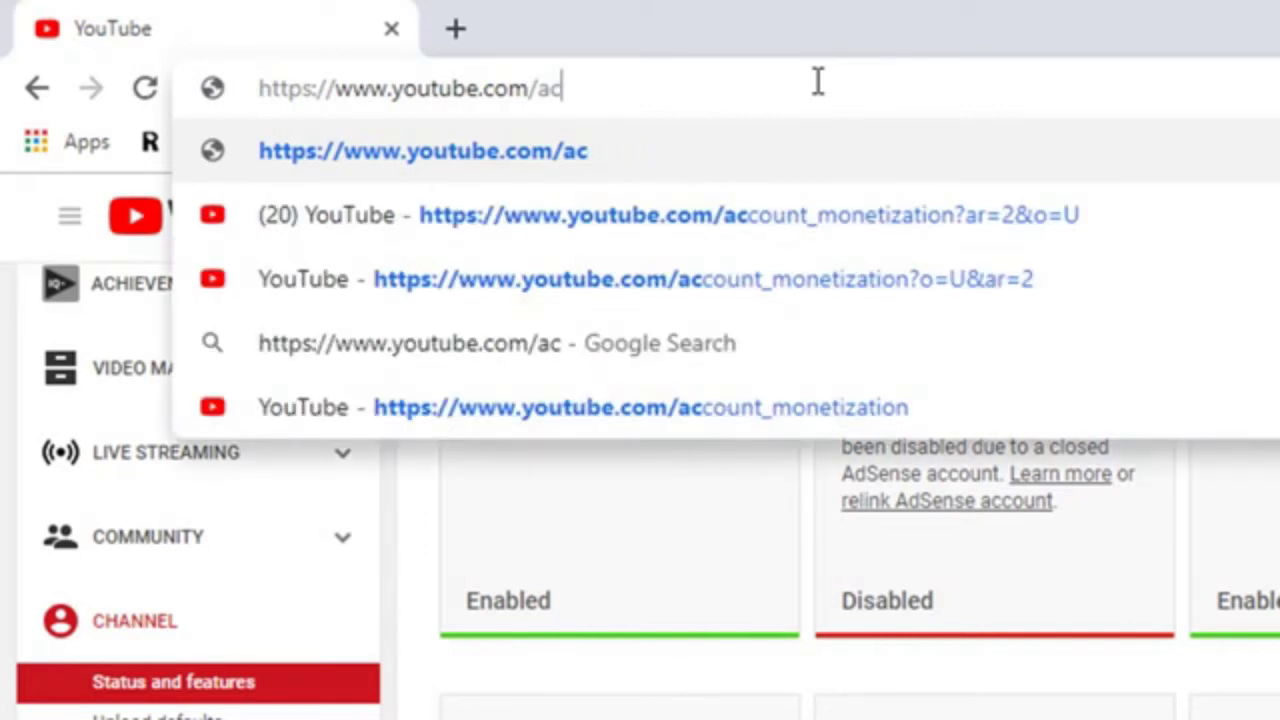
{"action": "type", "text": "count"}
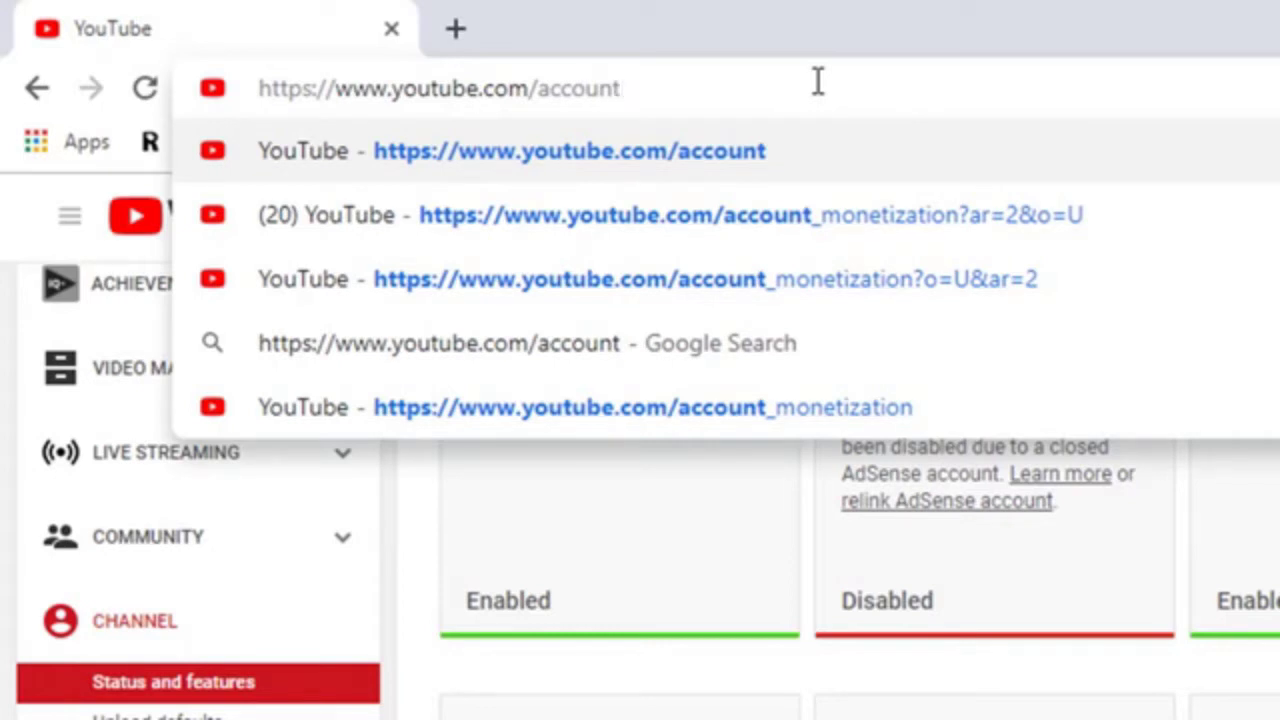
{"action": "type", "text": "_"}
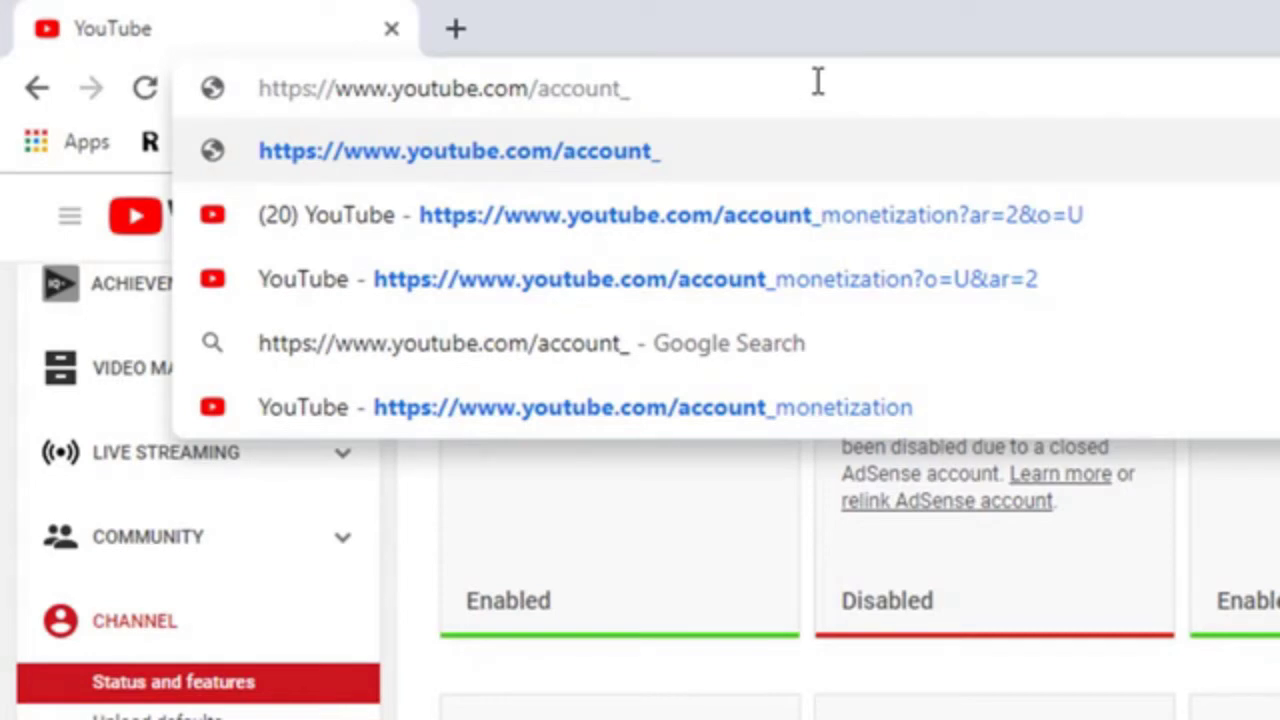
{"action": "type", "text": "mone"}
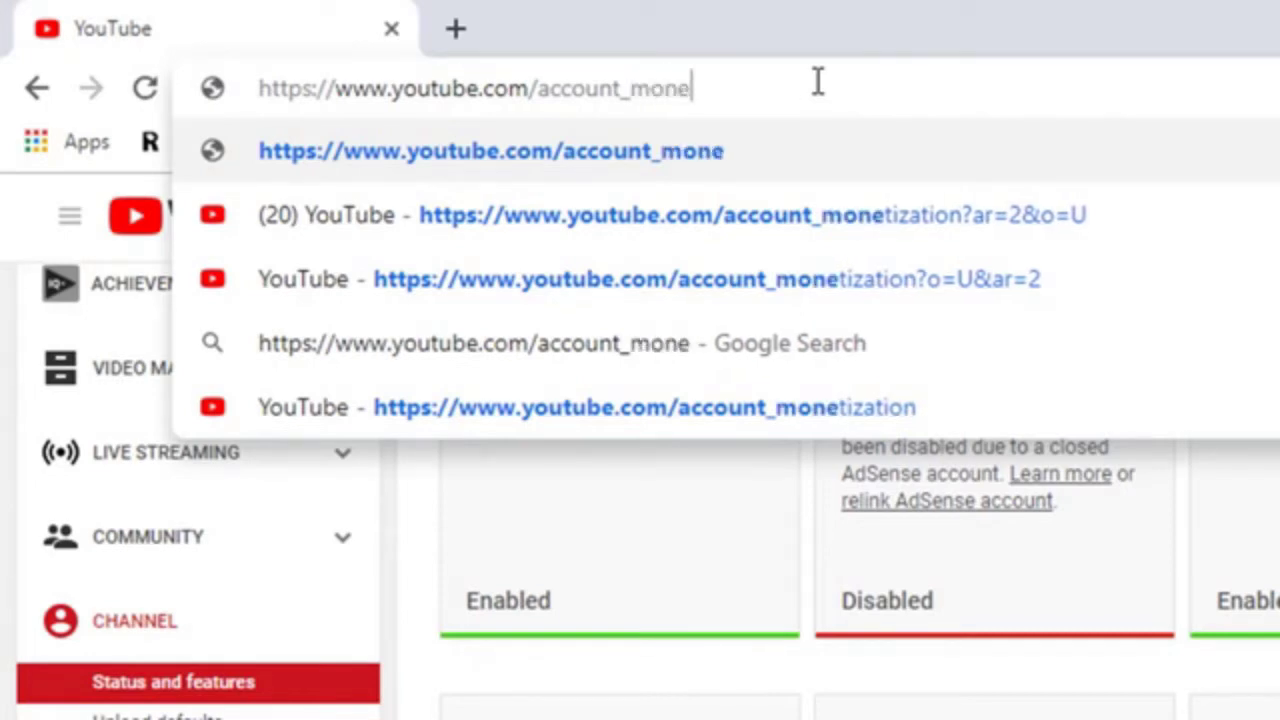
{"action": "type", "text": "tization"}
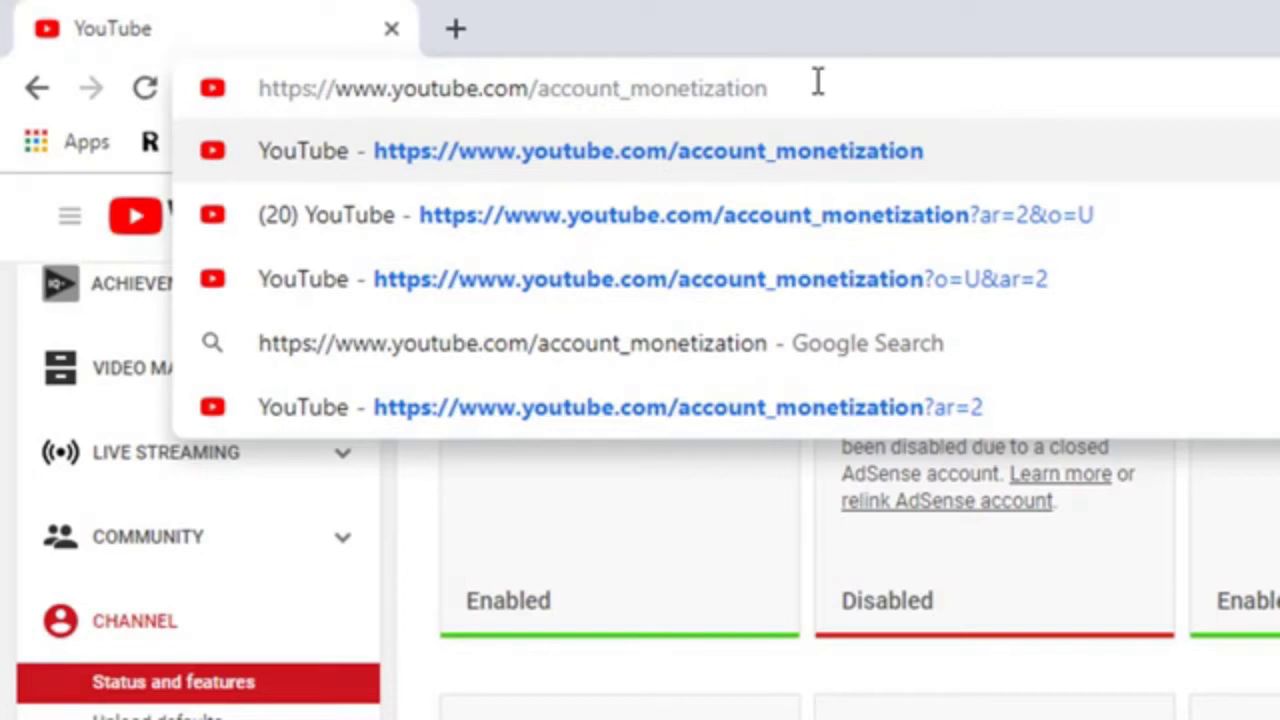
- Append ?ar=2&o=U to the monetization address and load the page
{"action": "type", "text": "?"}
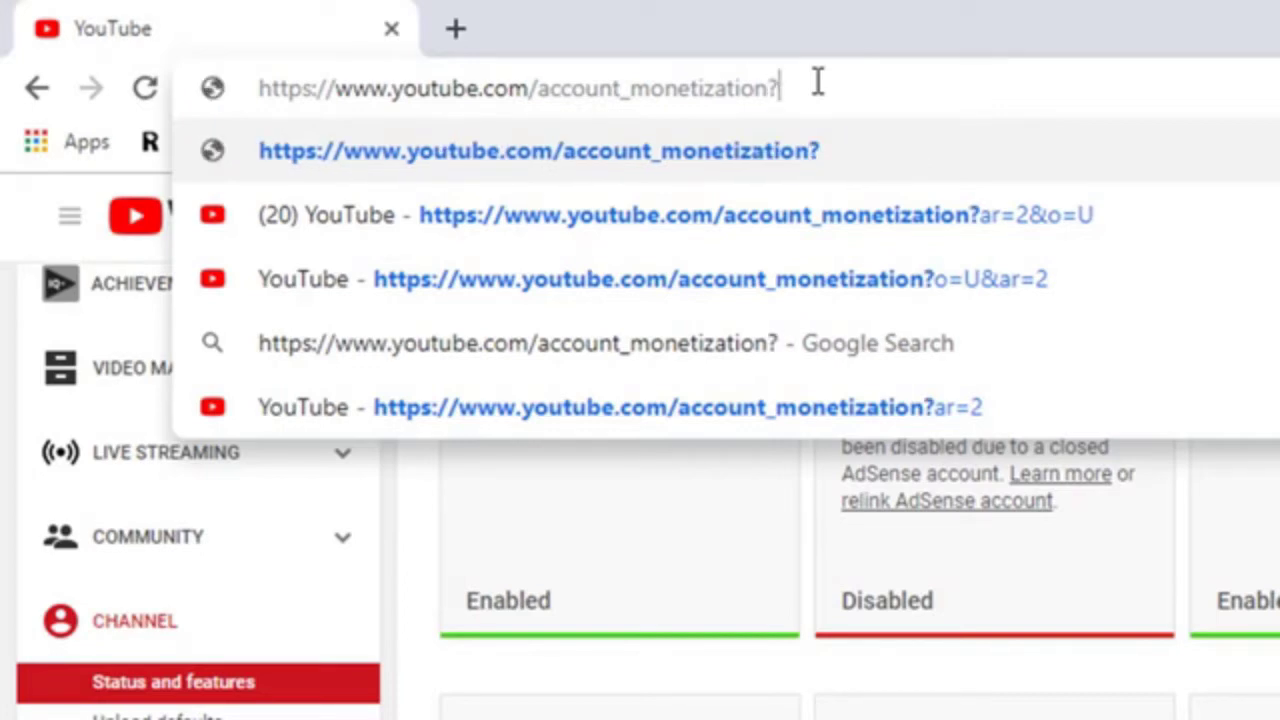
{"action": "type", "text": "ar"}
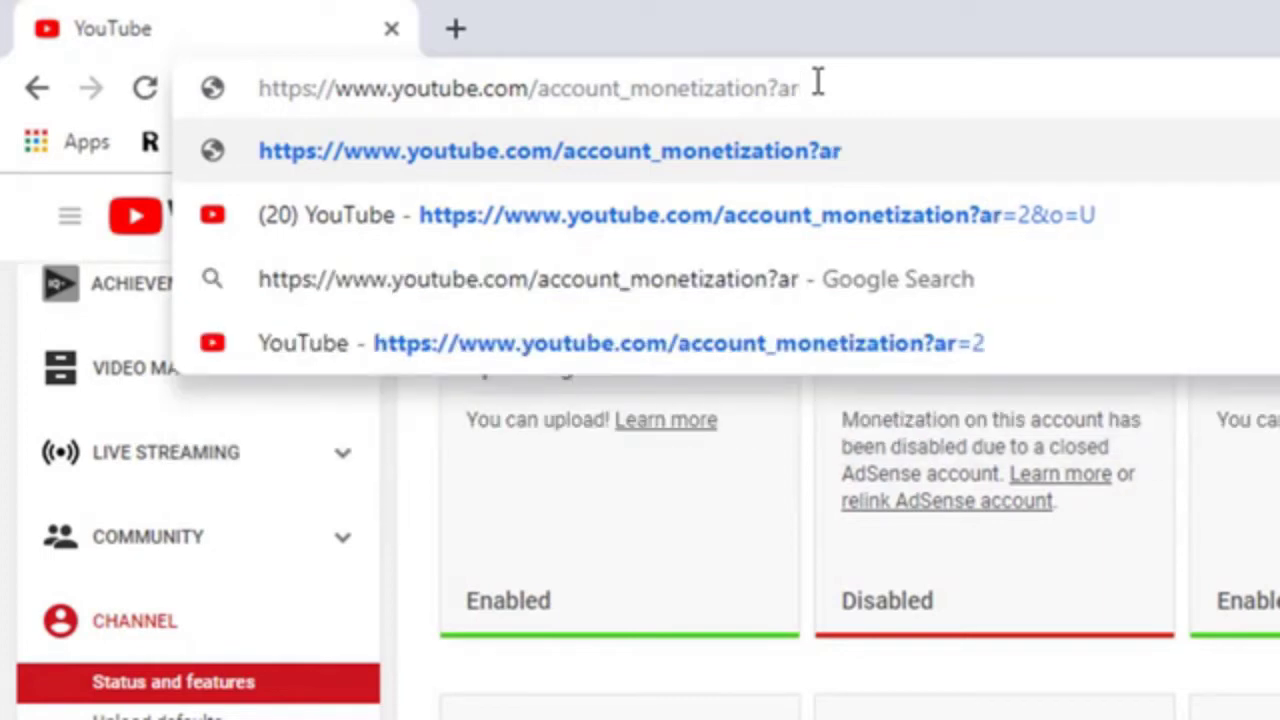
{"action": "type", "text": "+"}
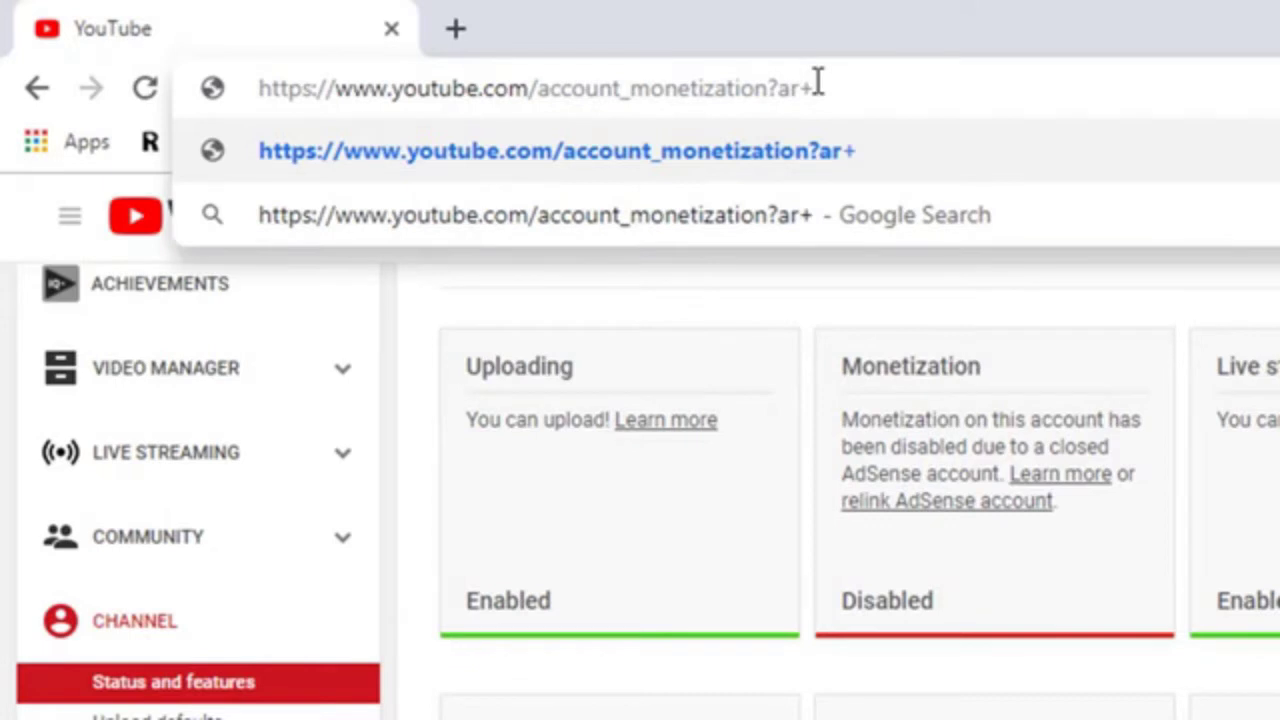
{"action": "key", "text": "BackSpace"}
{"action": "type", "text": "="}
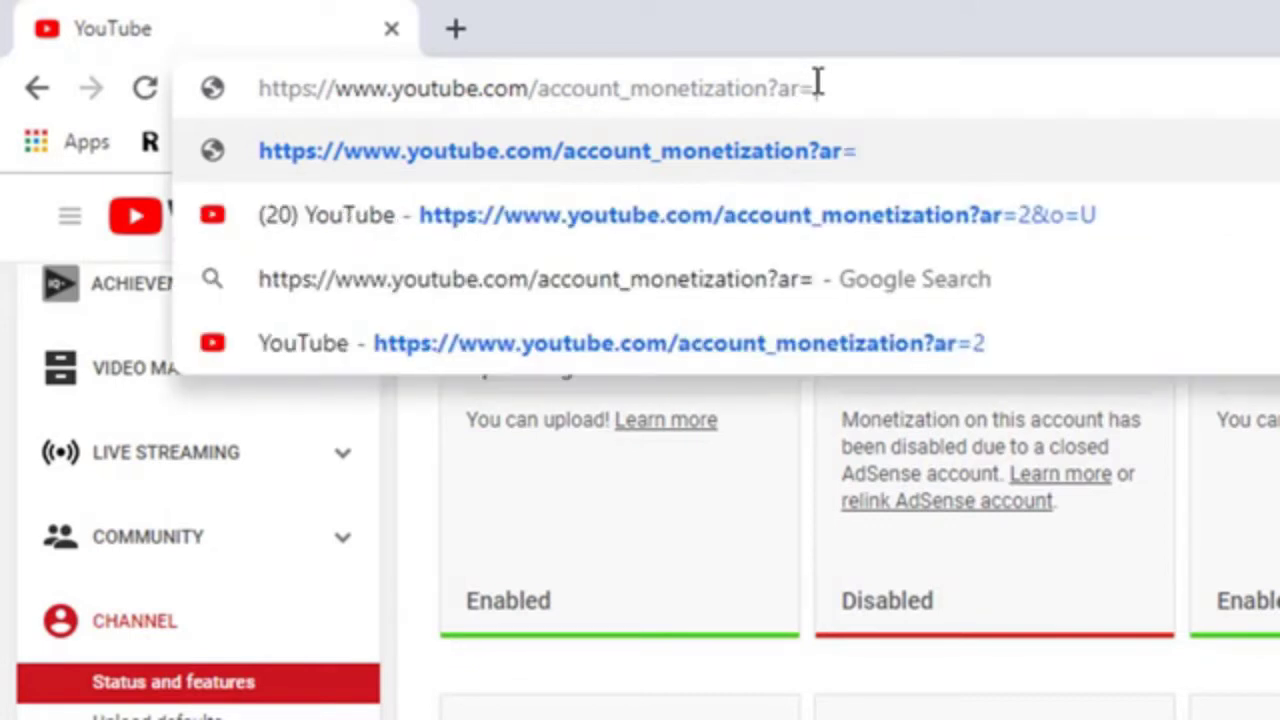
{"action": "type", "text": "2"}
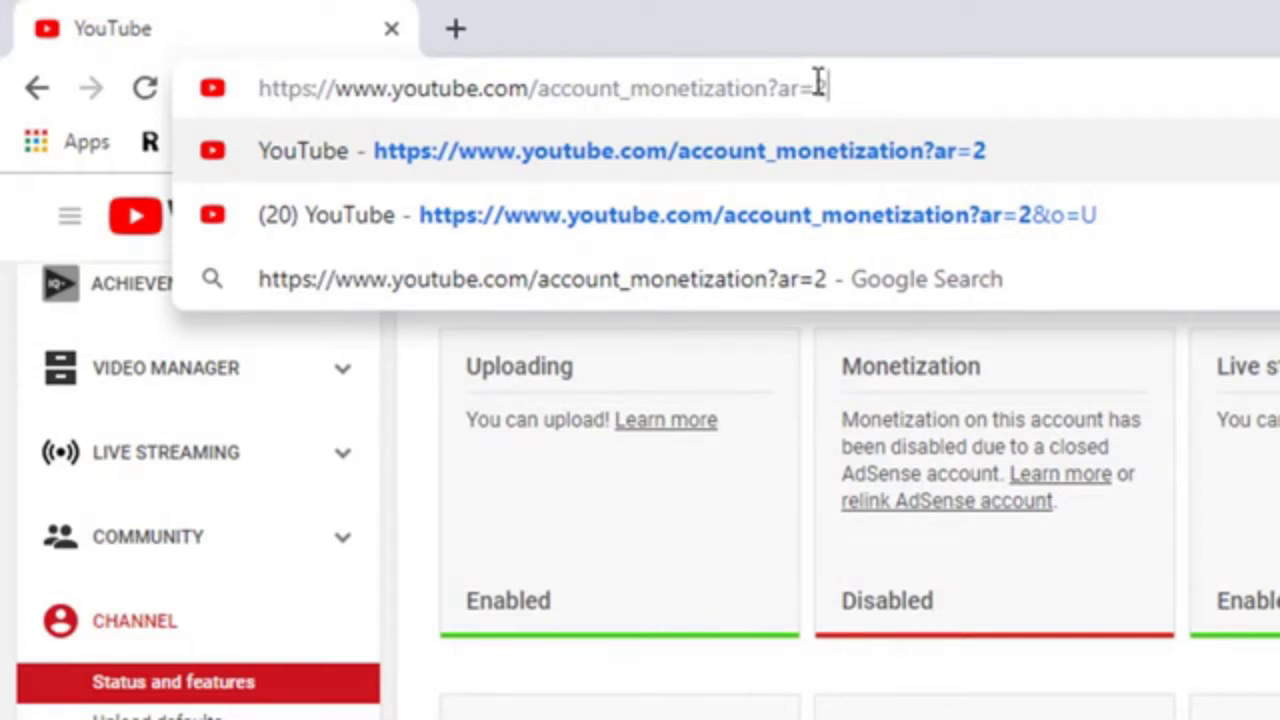
{"action": "type", "text": "&"}
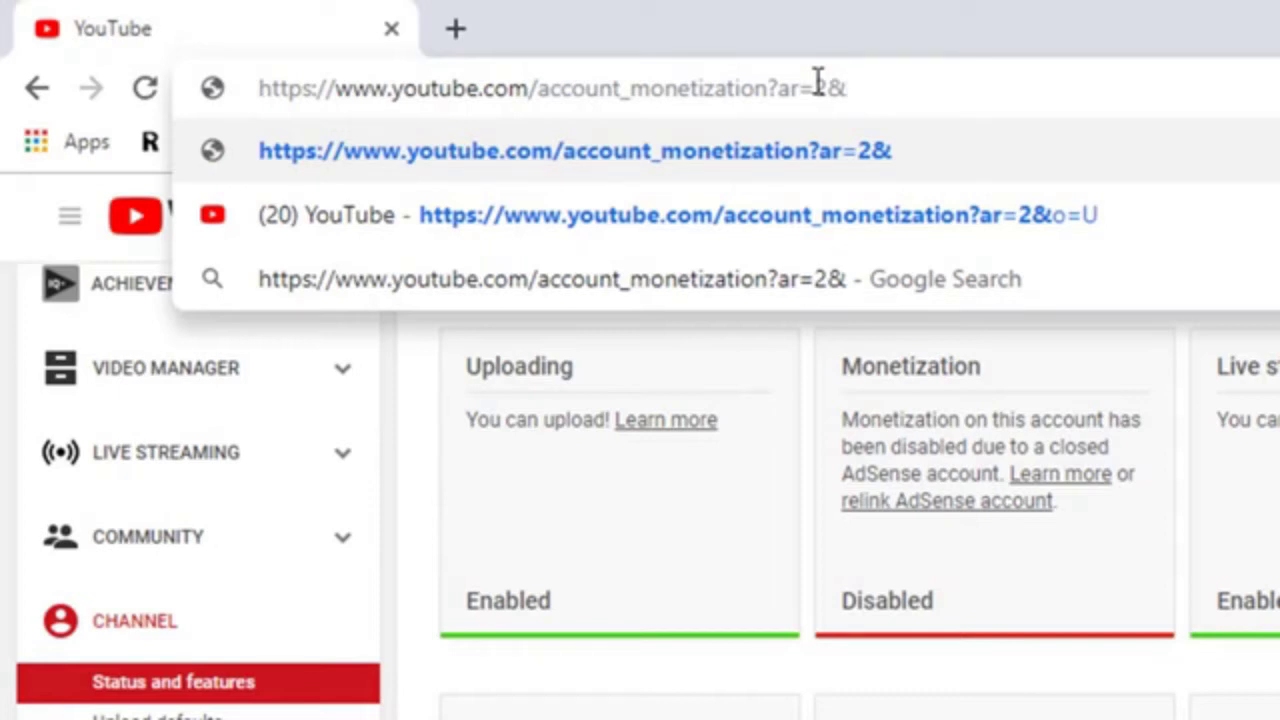
{"action": "type", "text": "o"}
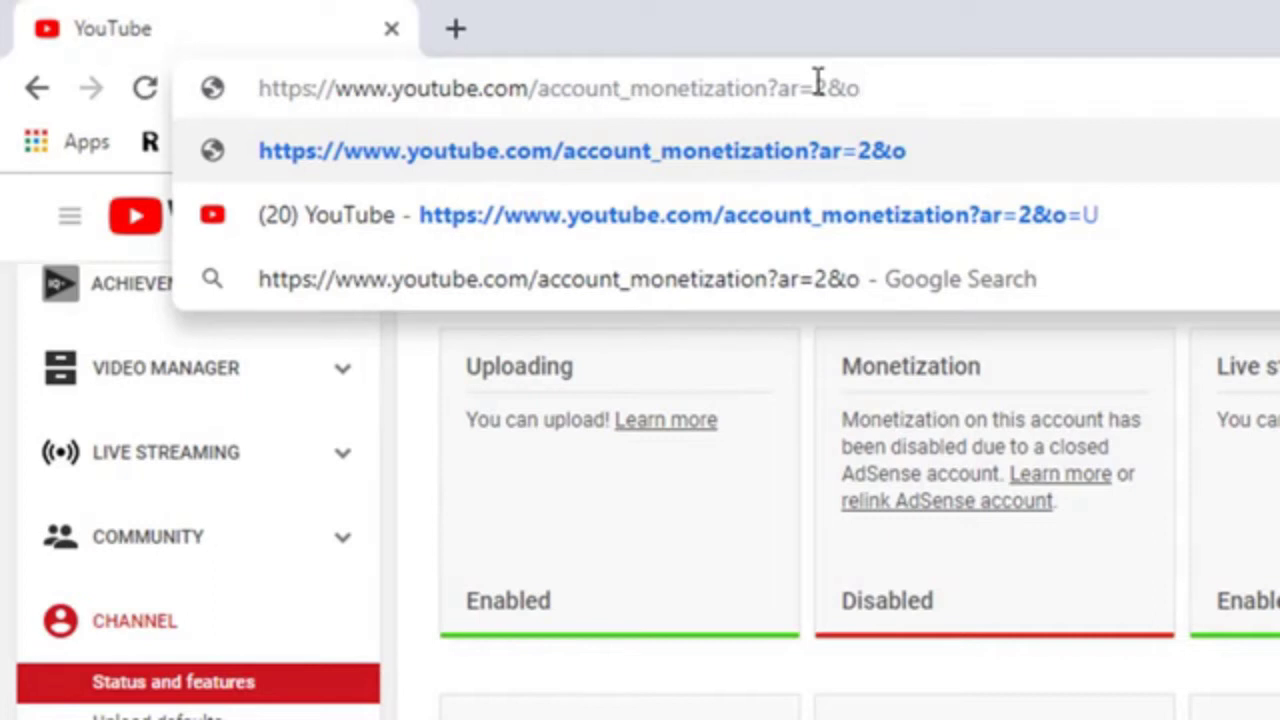
{"action": "type", "text": "+"}
{"action": "key", "text": "BackSpace"}
{"action": "type", "text": "="}
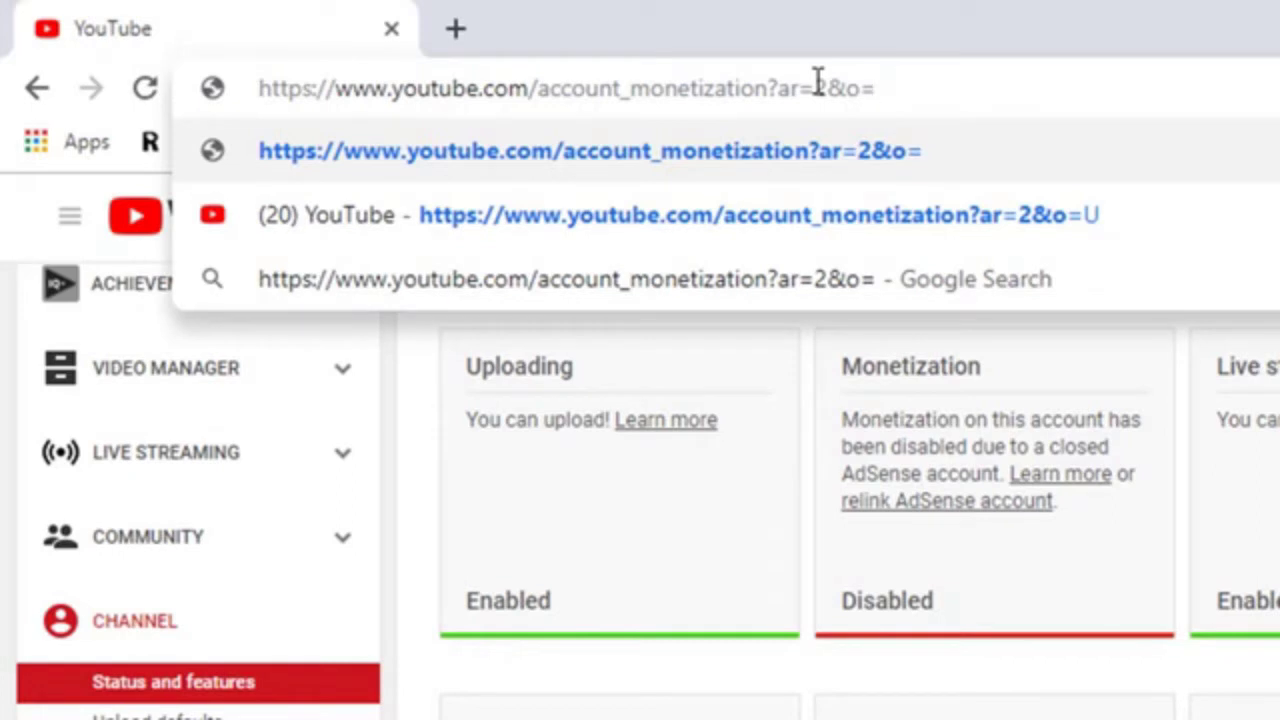
{"action": "type", "text": "U"}
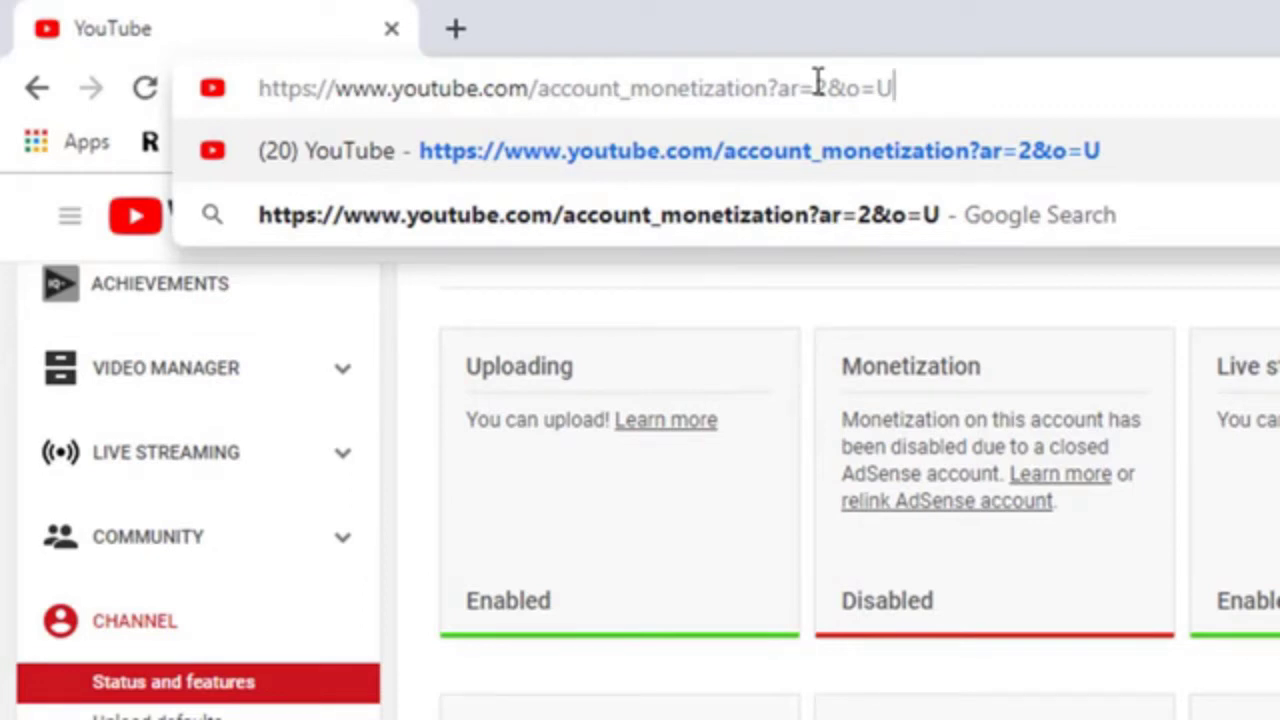
{"action": "key", "text": "Escape"}
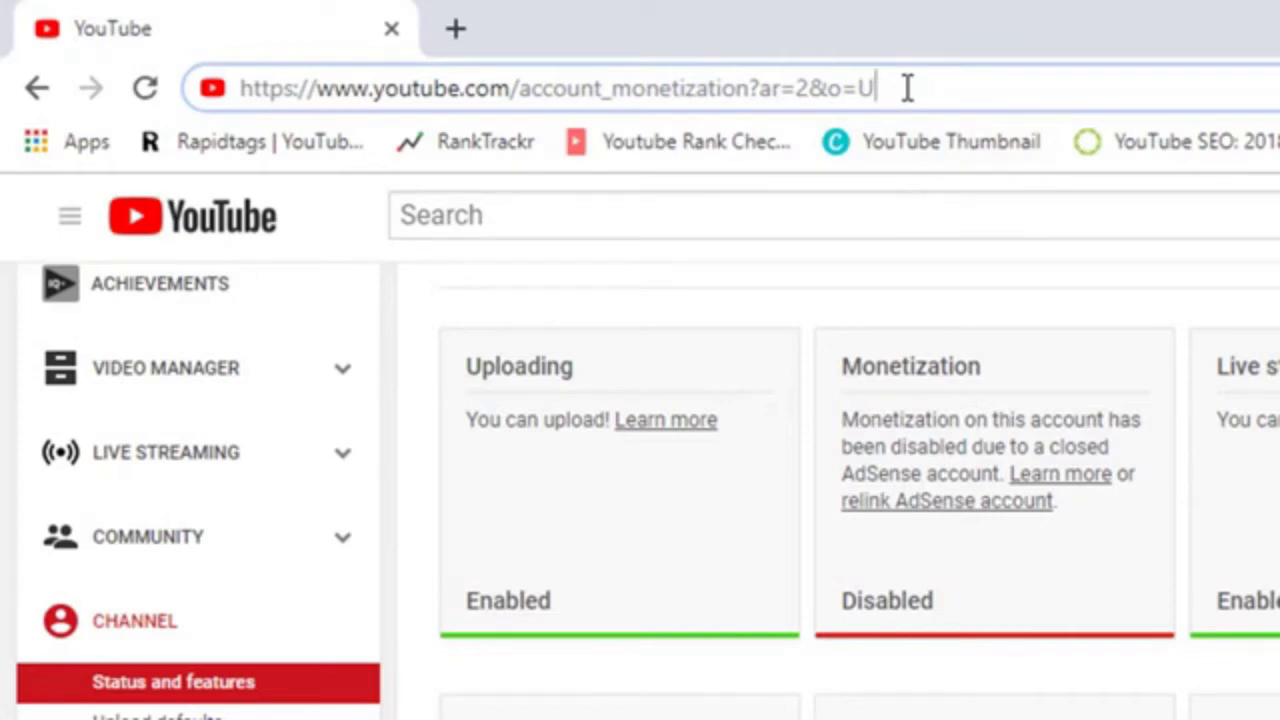
{"action": "key", "text": "Return"}
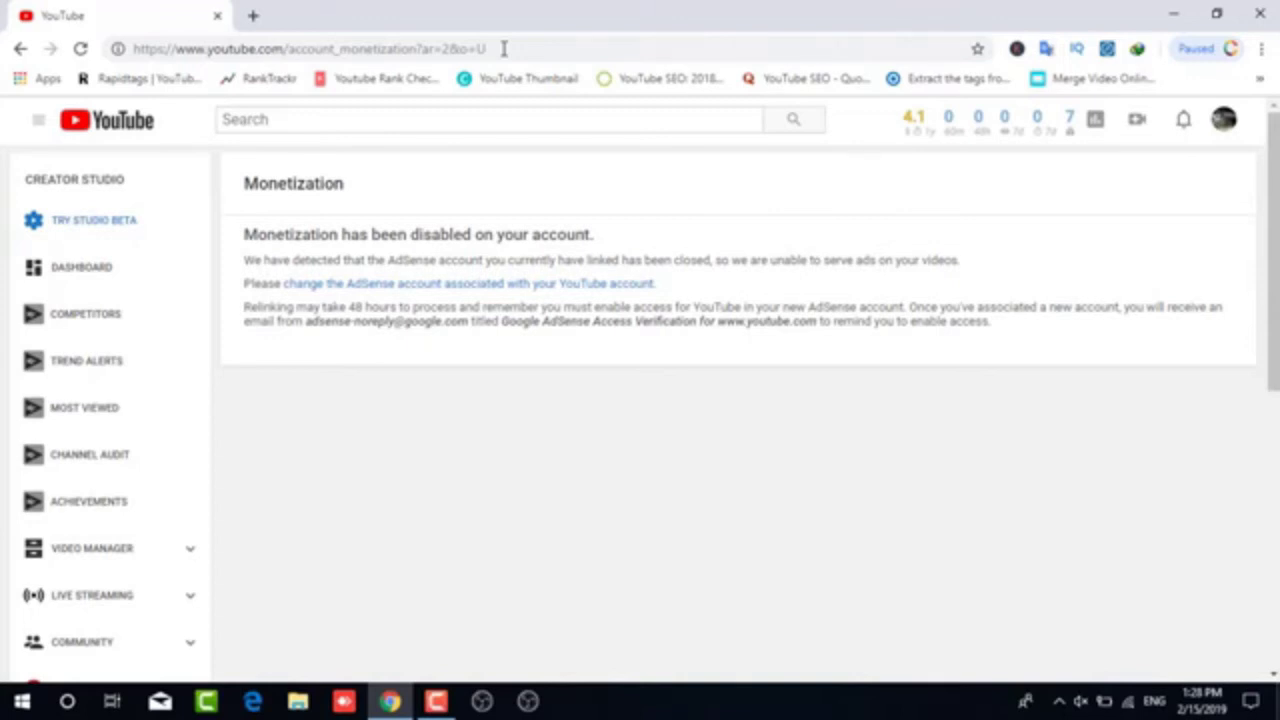
- Change the AdSense account associated with the channel to a different Google account and accept the association
{"action": "left_click", "coordinate": [400, 284]}
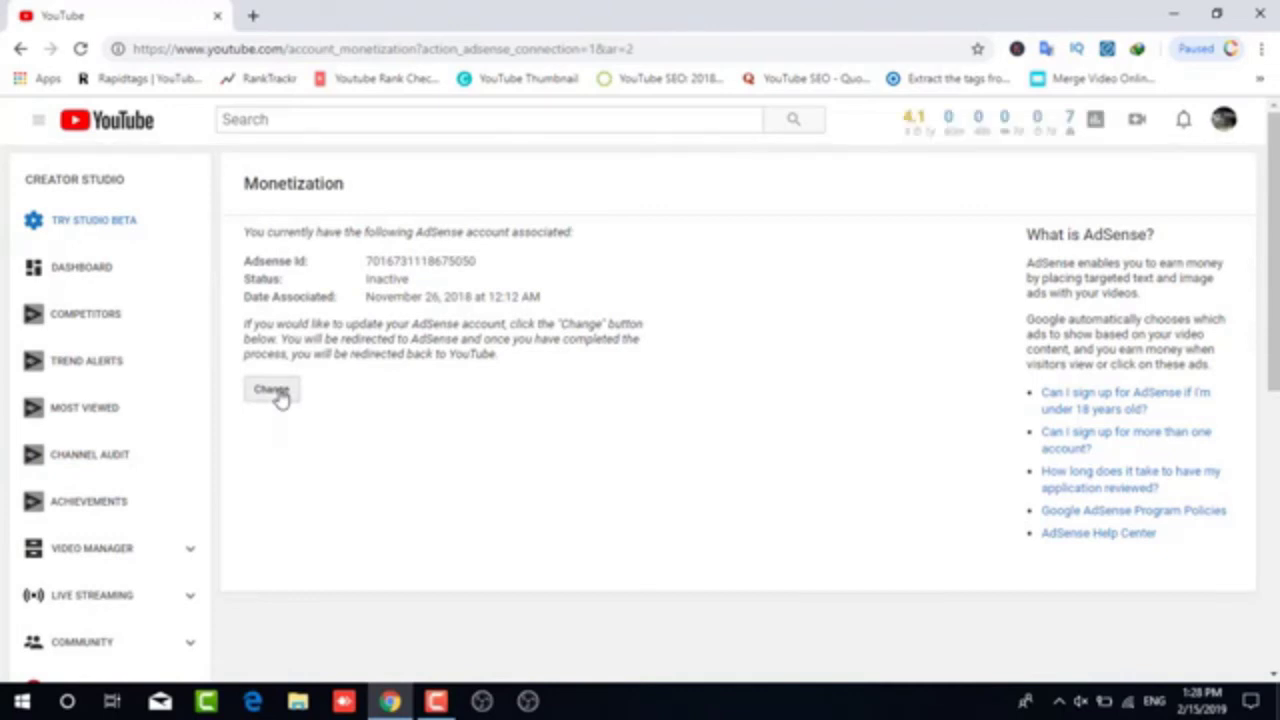
{"action": "left_click", "coordinate": [271, 391]}
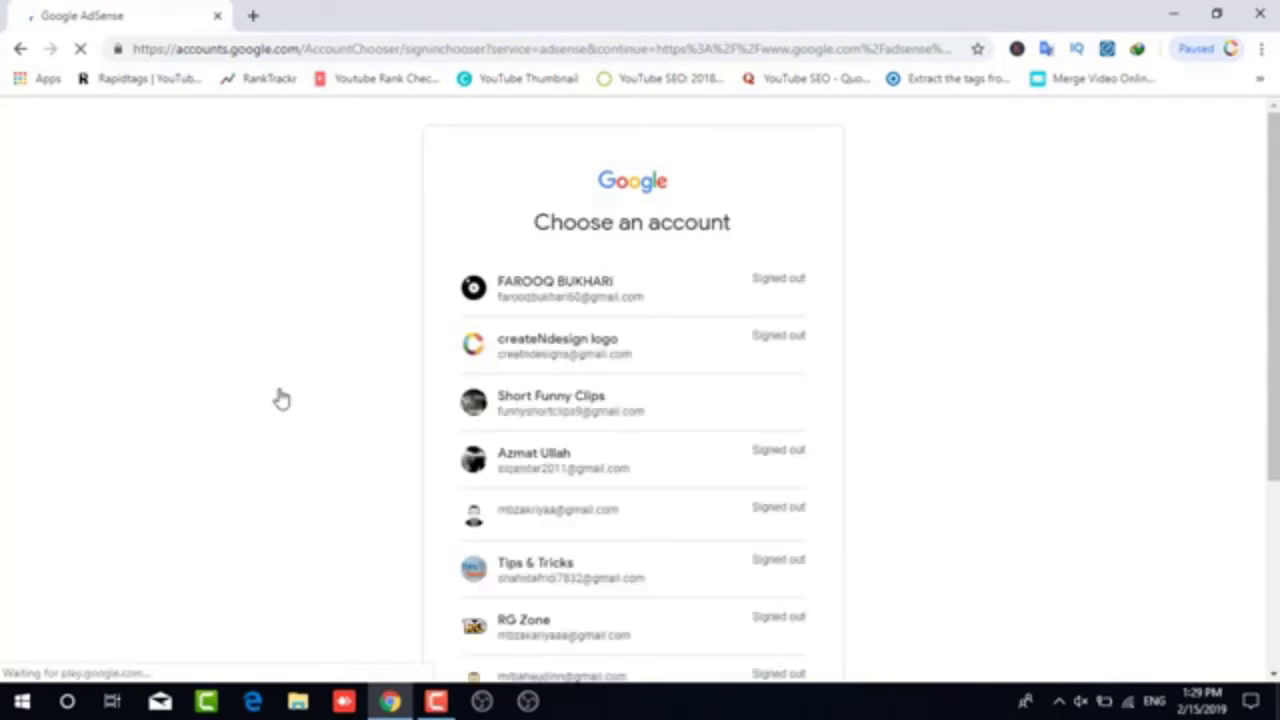
{"action": "scroll", "coordinate": [600, 490], "scroll_direction": "down", "scroll_amount": 1}
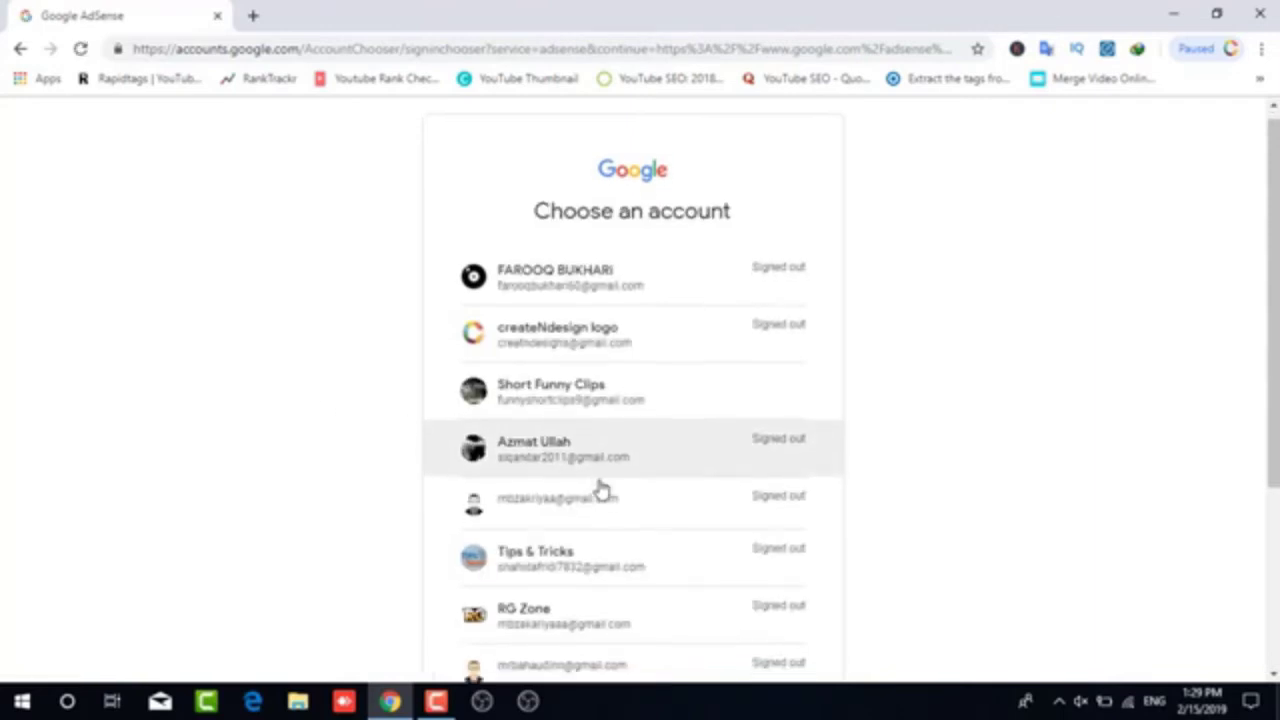
{"action": "scroll", "coordinate": [600, 490], "scroll_direction": "down", "scroll_amount": 3}
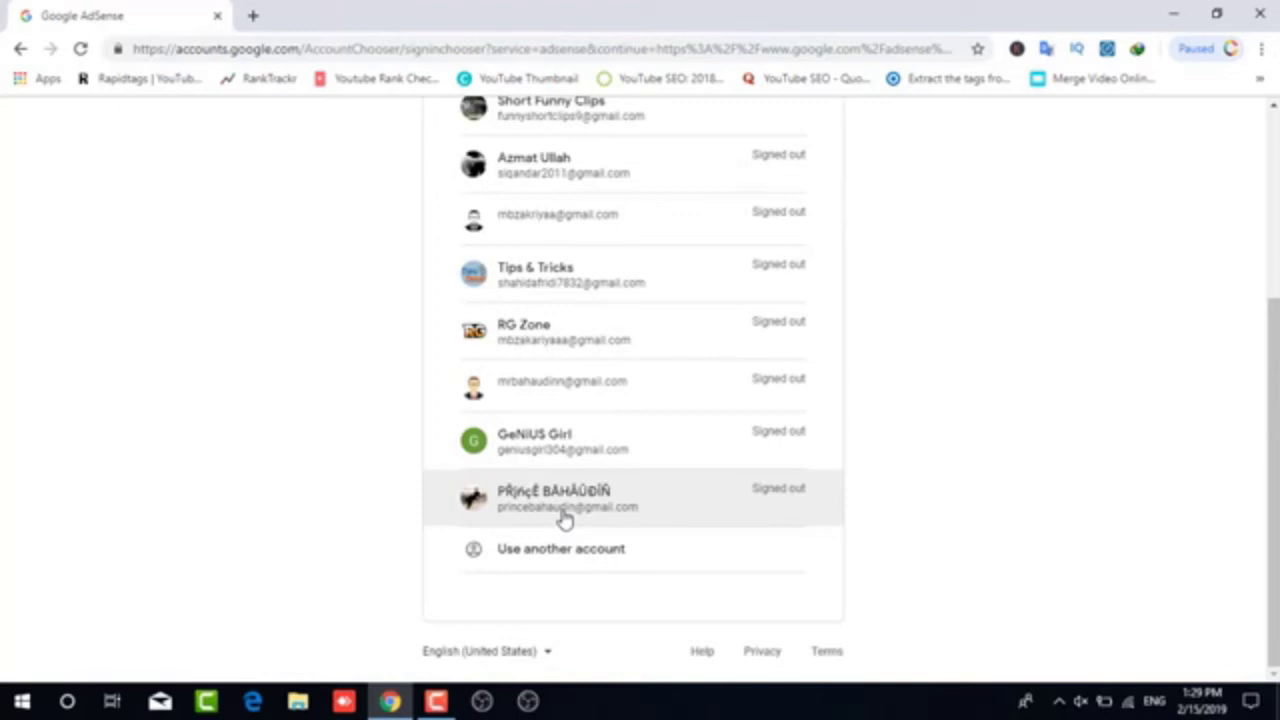
{"action": "left_click", "coordinate": [565, 505]}
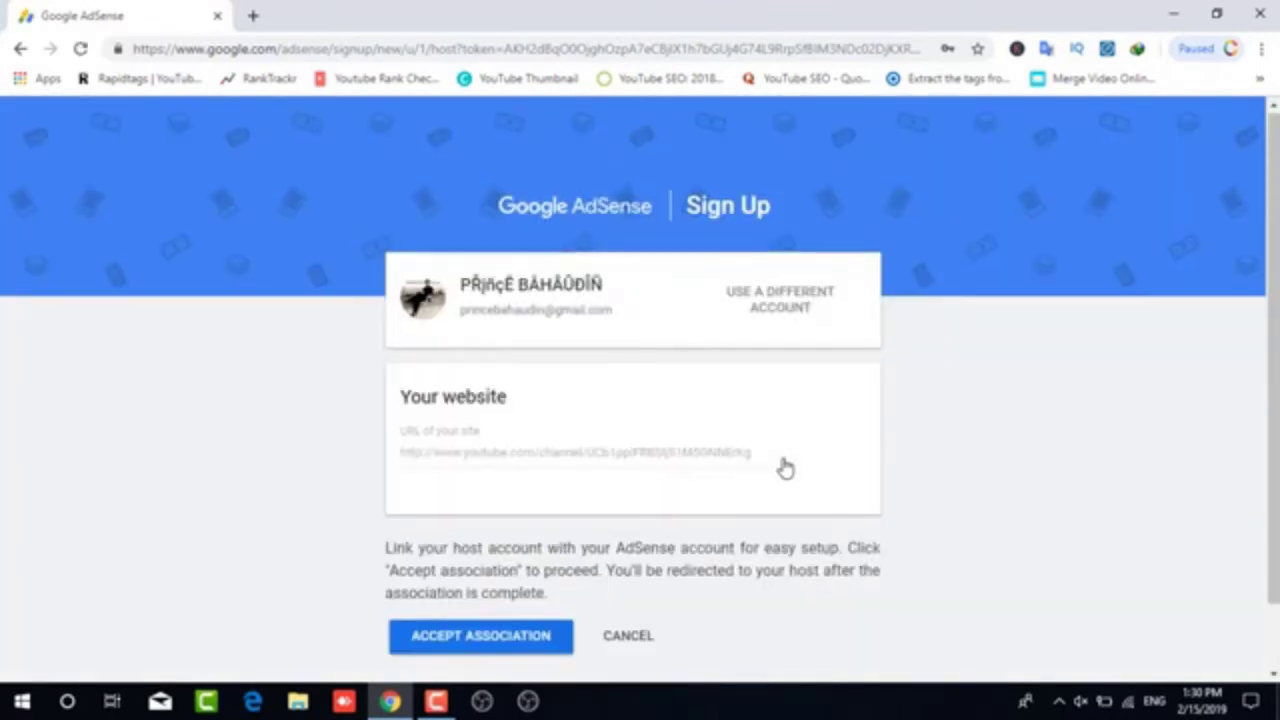
{"action": "scroll", "coordinate": [785, 468], "scroll_direction": "down", "scroll_amount": 1}
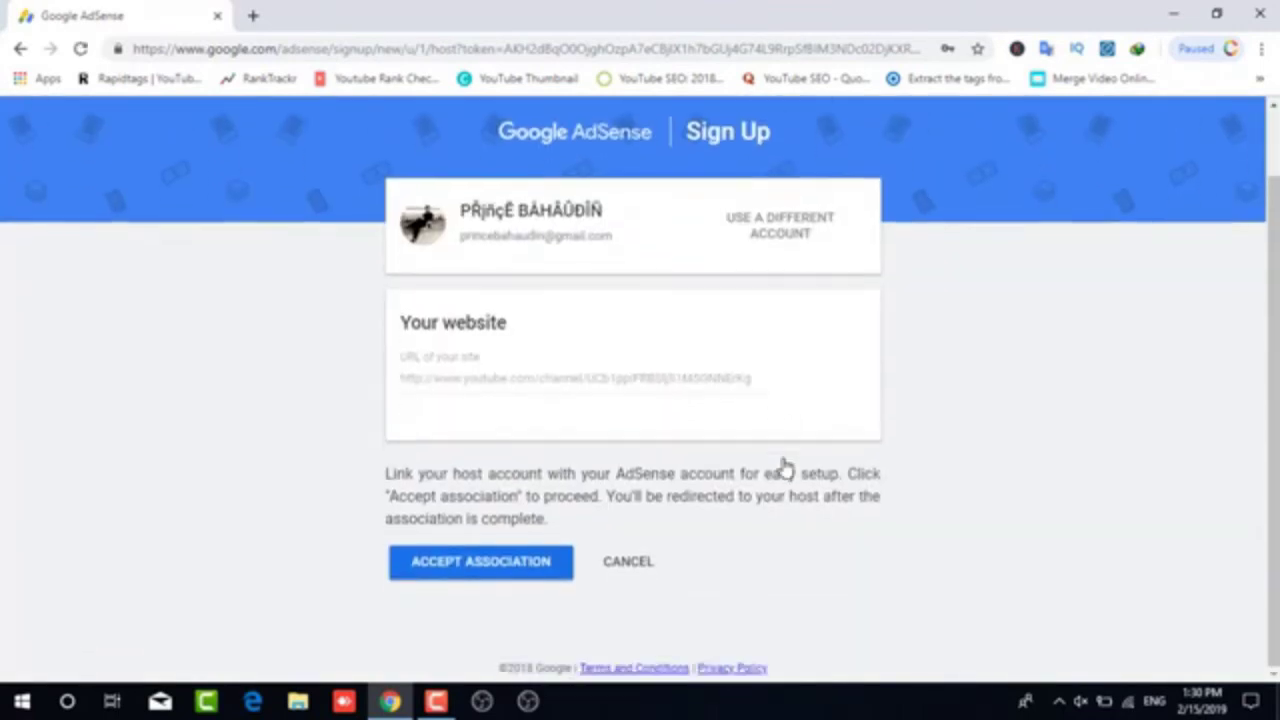
{"action": "left_click", "coordinate": [465, 565]}
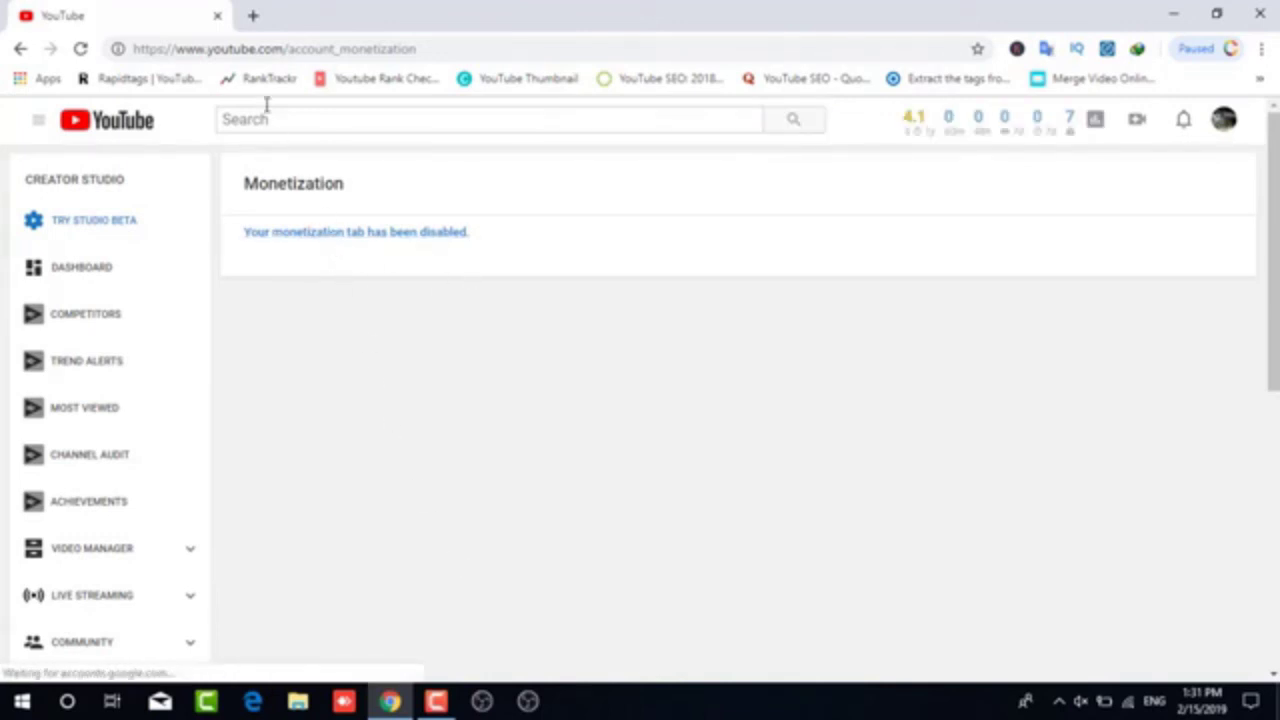
- Check the channel's Status and features page, and open its Monetization page to review the application steps
{"action": "left_click", "coordinate": [264, 48]}
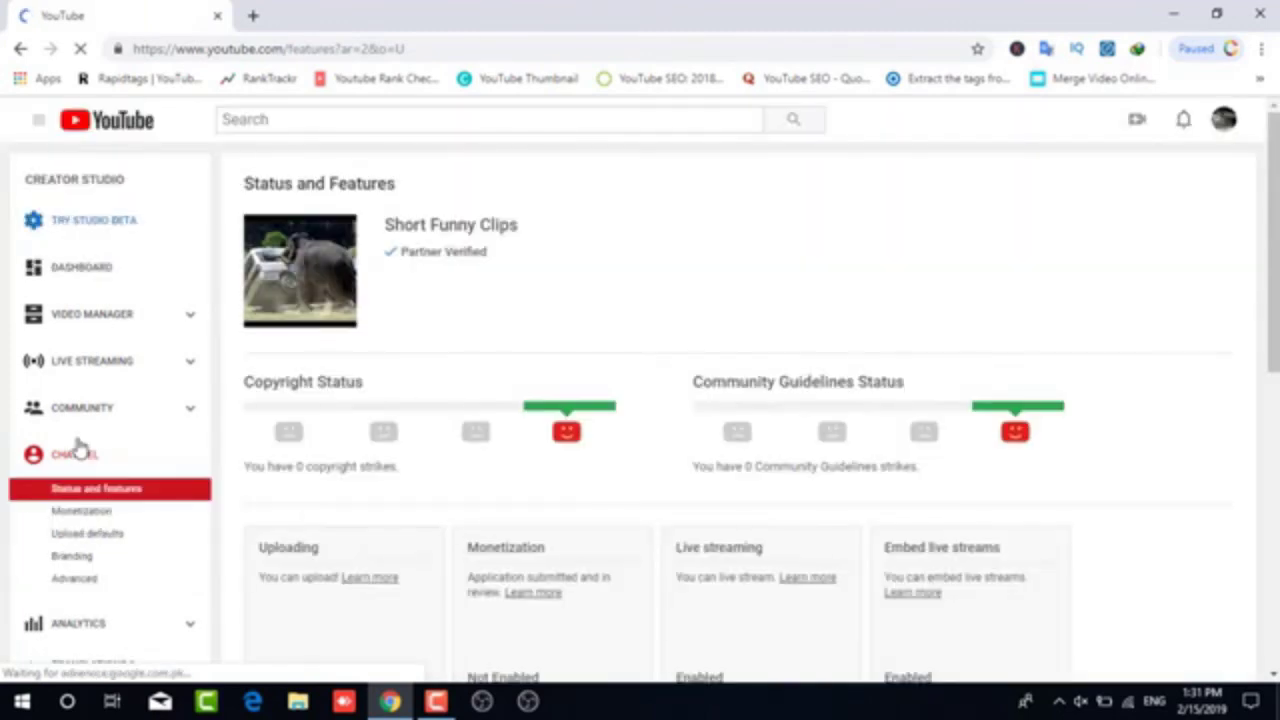
{"action": "scroll", "coordinate": [80, 449], "scroll_direction": "down", "scroll_amount": 3}
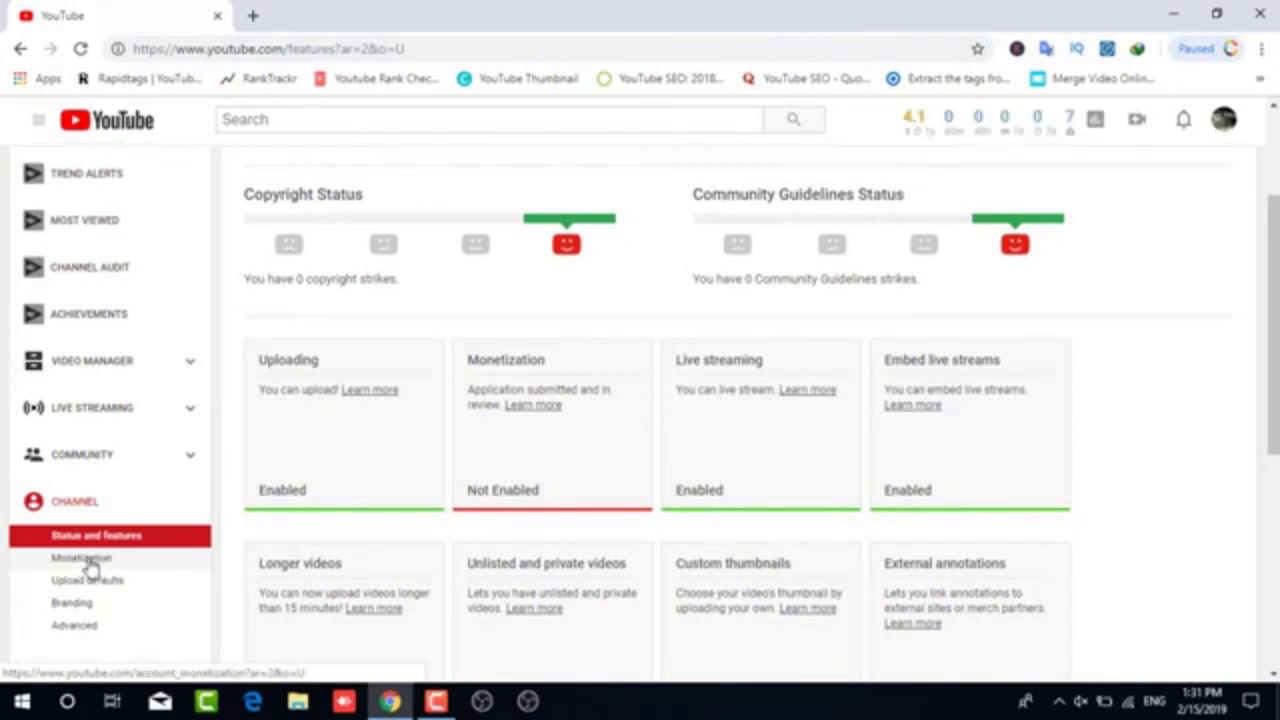
{"action": "left_click", "coordinate": [88, 560]}
{"action": "left_click", "coordinate": [88, 563]}
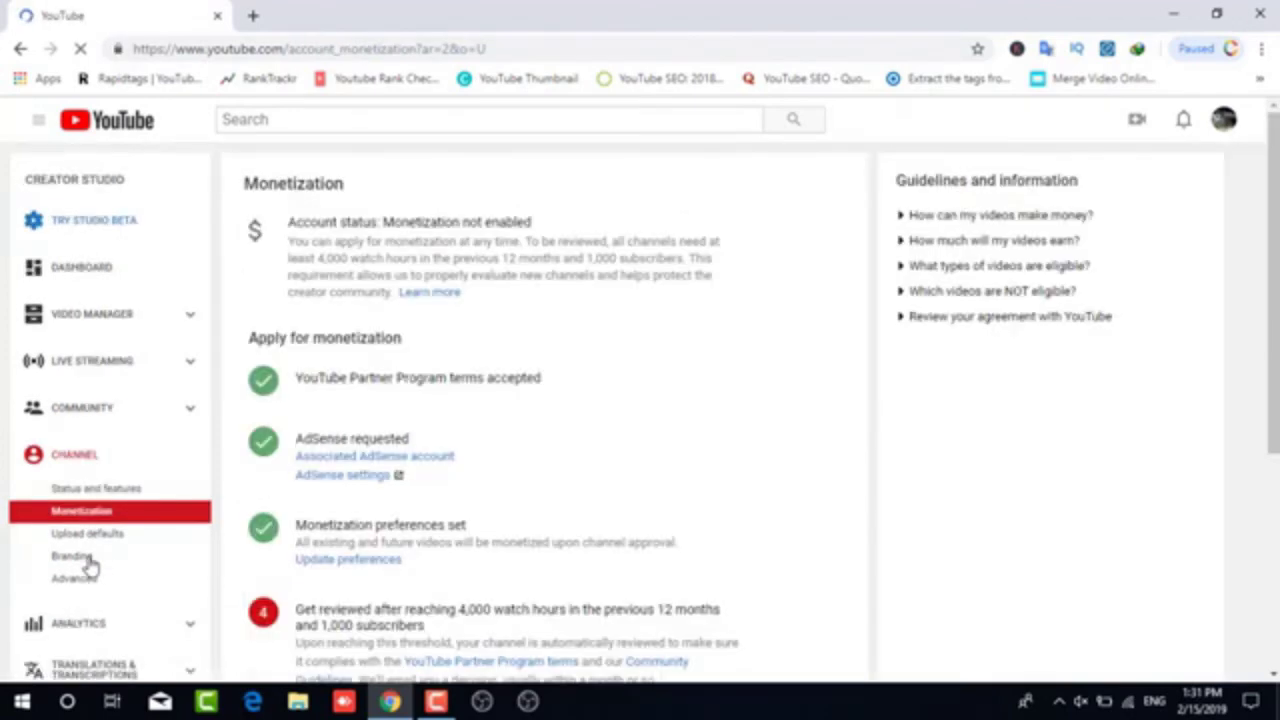
{"action": "scroll", "coordinate": [88, 563], "scroll_direction": "down", "scroll_amount": 3}
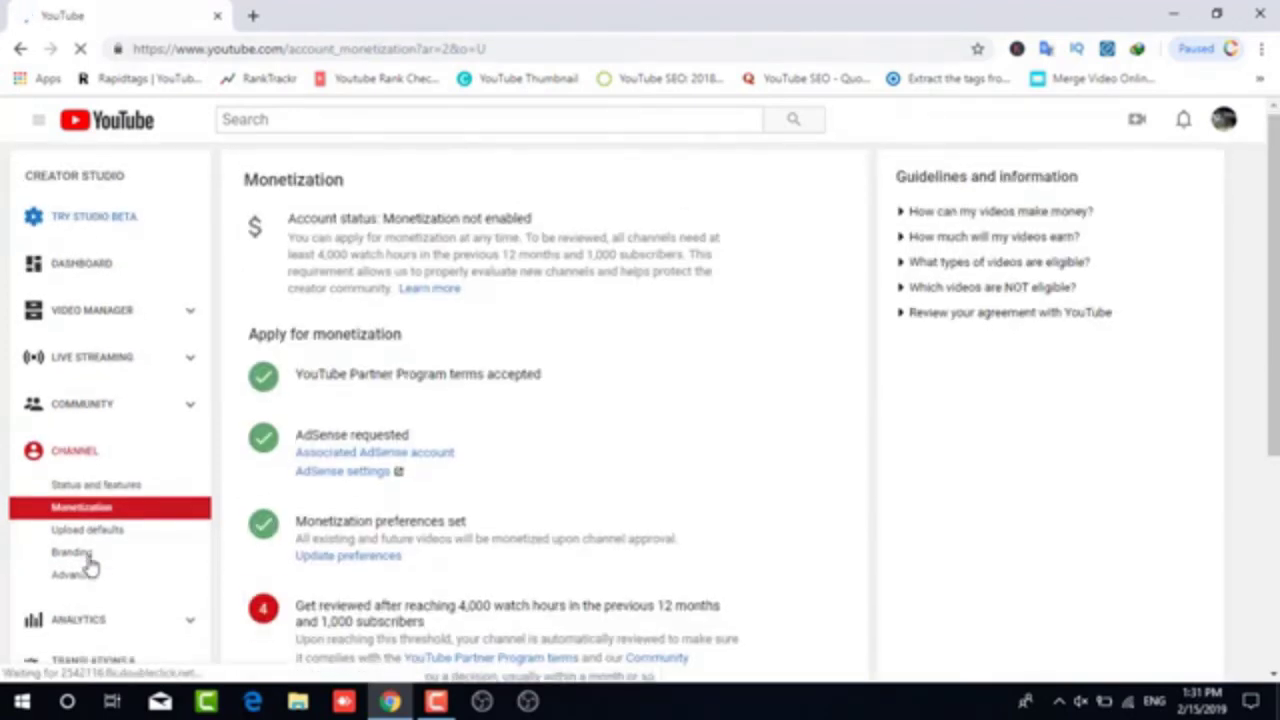